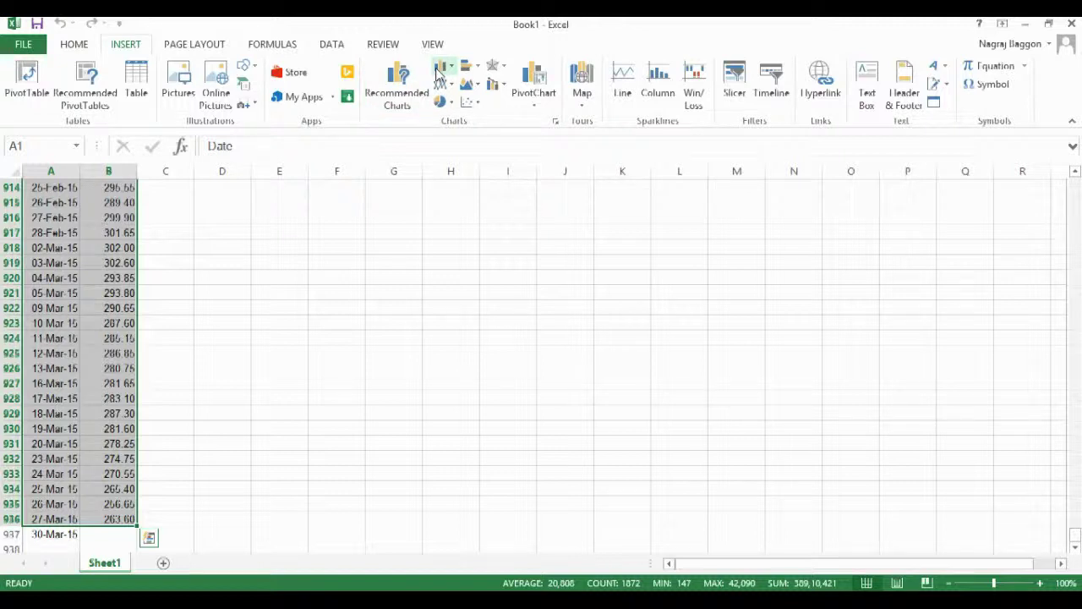
# Insert a 2-D clustered column chart from the selected date and close price data and move it to the new sheet Chart1.
pyautogui.click(440, 72)
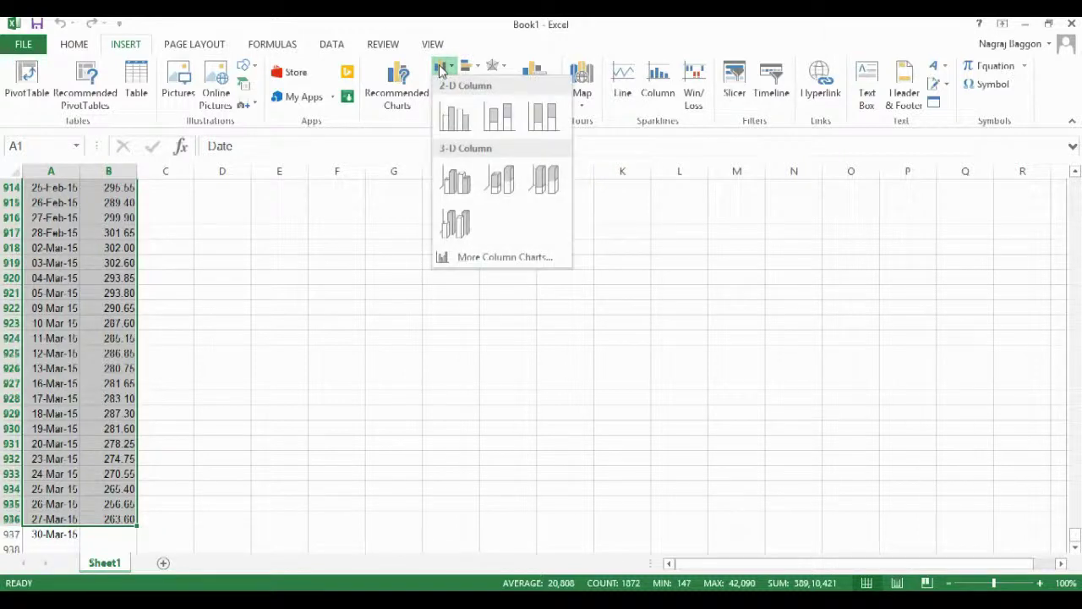
pyautogui.click(452, 110)
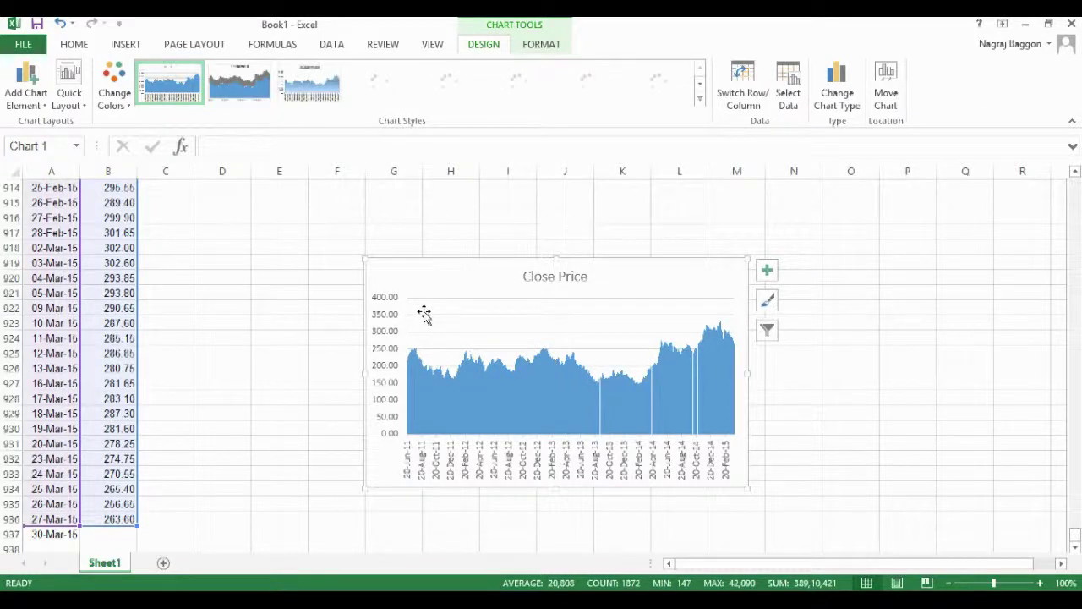
pyautogui.rightClick(423, 314)
pyautogui.click(401, 273)
pyautogui.rightClick(401, 273)
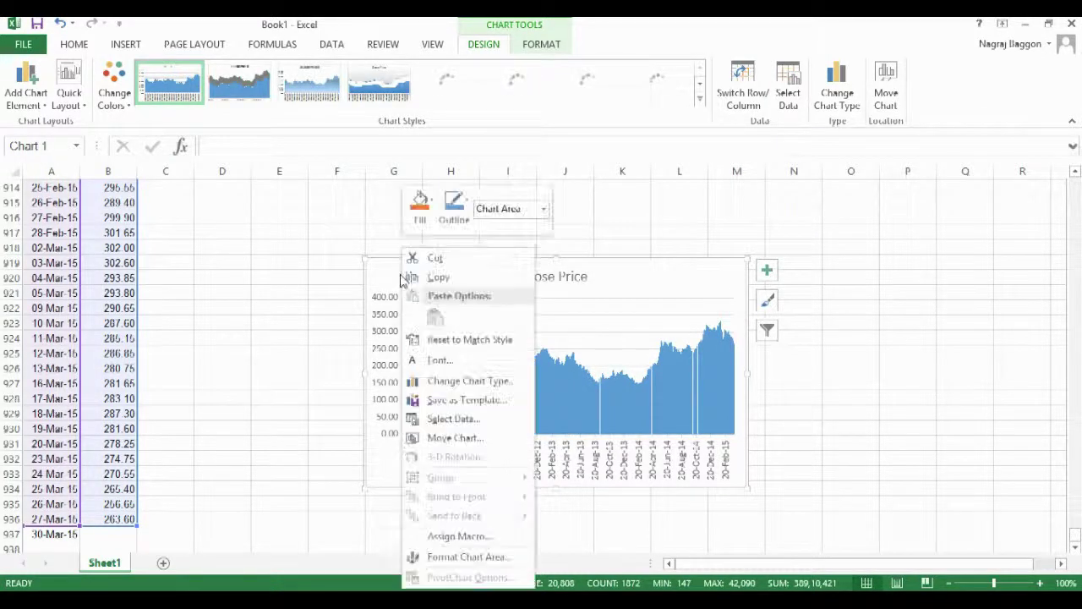
pyautogui.click(457, 437)
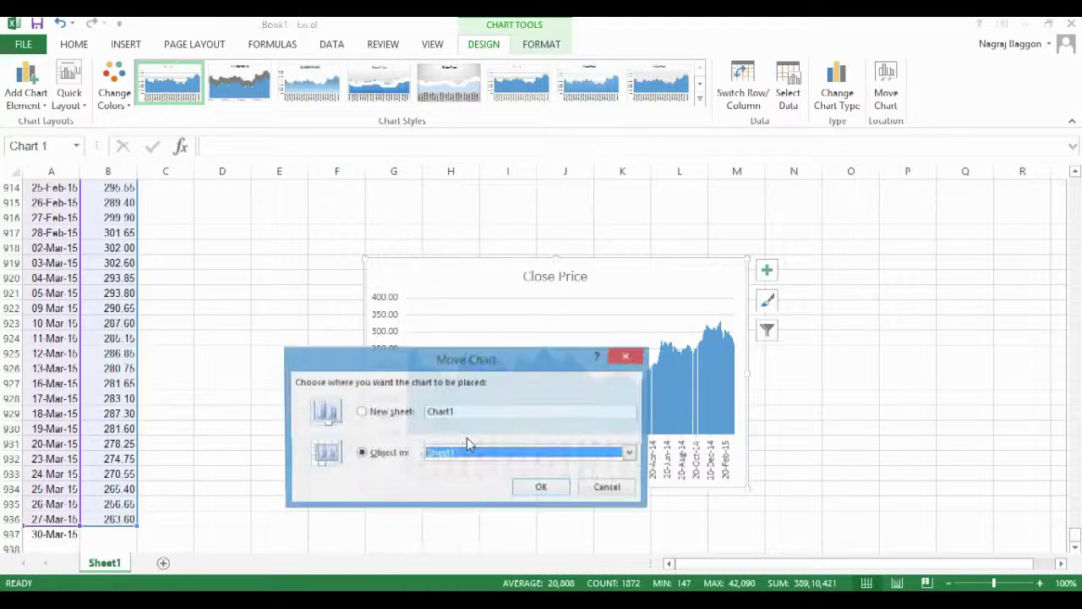
pyautogui.click(361, 412)
pyautogui.click(537, 488)
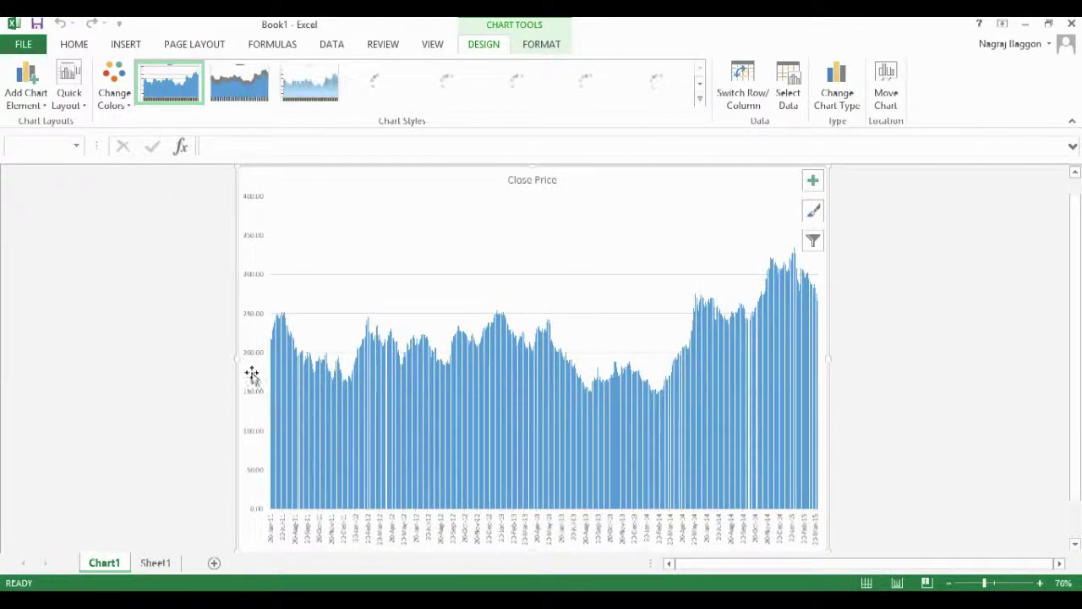
# Set the minimum bound of the chart's vertical value axis to 125.
pyautogui.click(257, 357)
pyautogui.rightClick(256, 357)
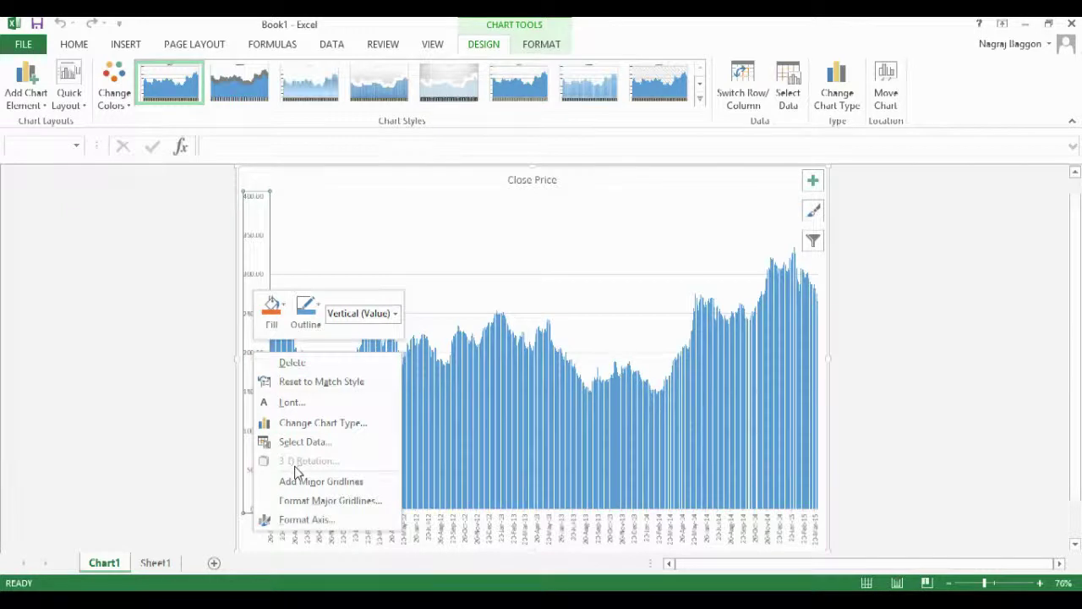
pyautogui.click(308, 530)
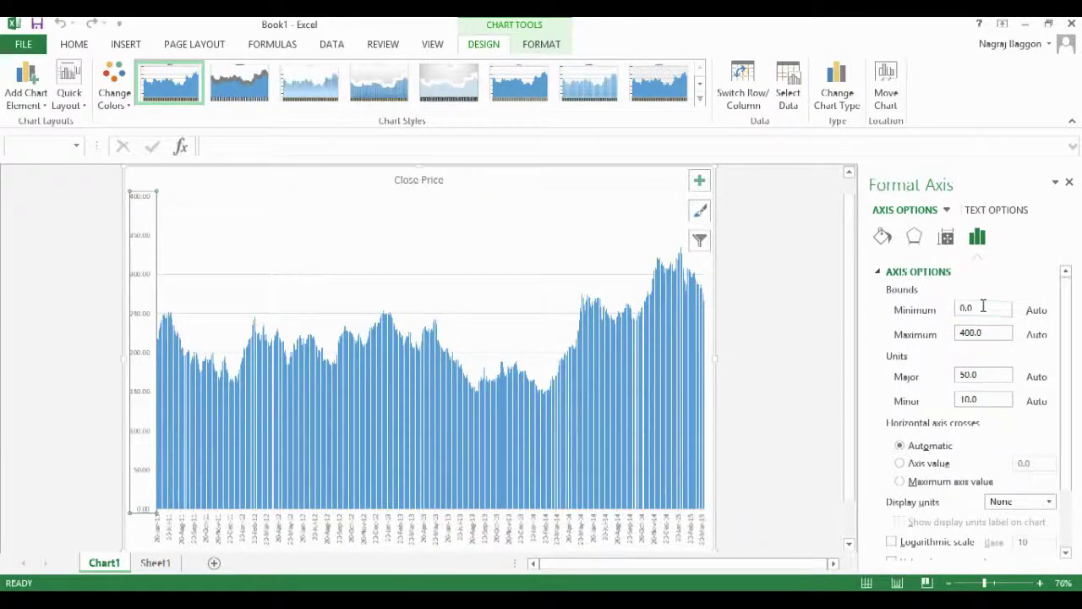
pyautogui.moveTo(992, 307); pyautogui.dragTo(961, 308)
pyautogui.write('17')
pyautogui.write('5')
pyautogui.moveTo(986, 334); pyautogui.dragTo(940, 334)
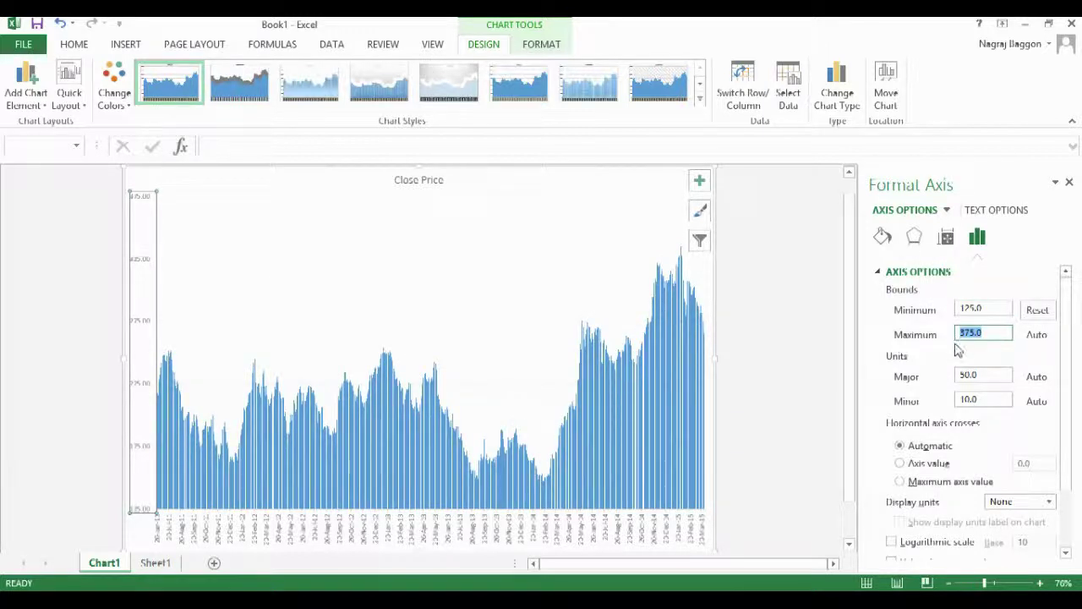
pyautogui.click(811, 411)
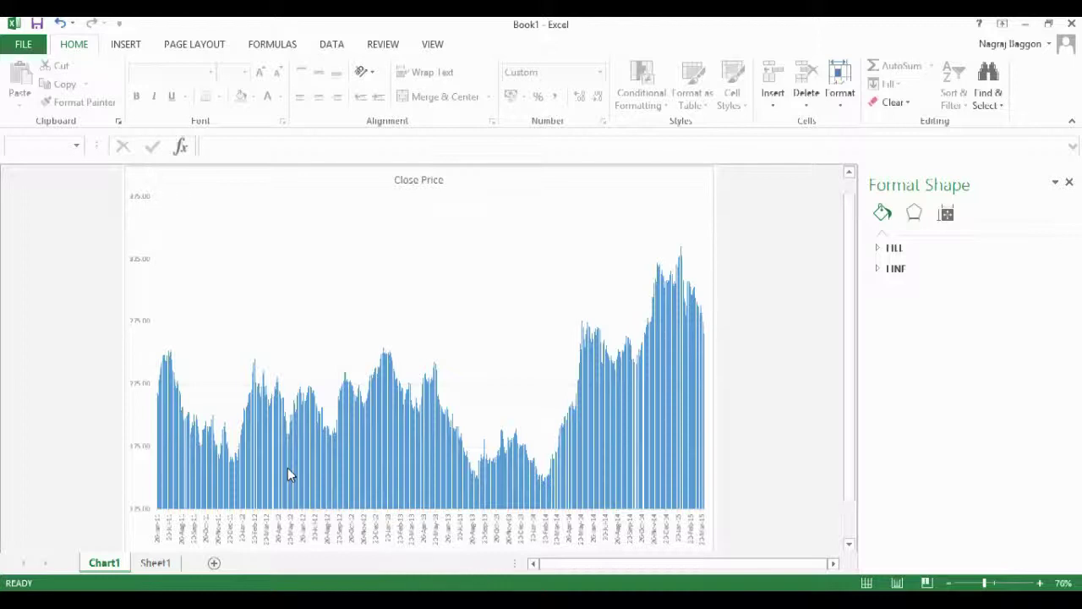
# Recolor the Close Price columns with the third Colorful palette, which starts with orange.
pyautogui.click(288, 469)
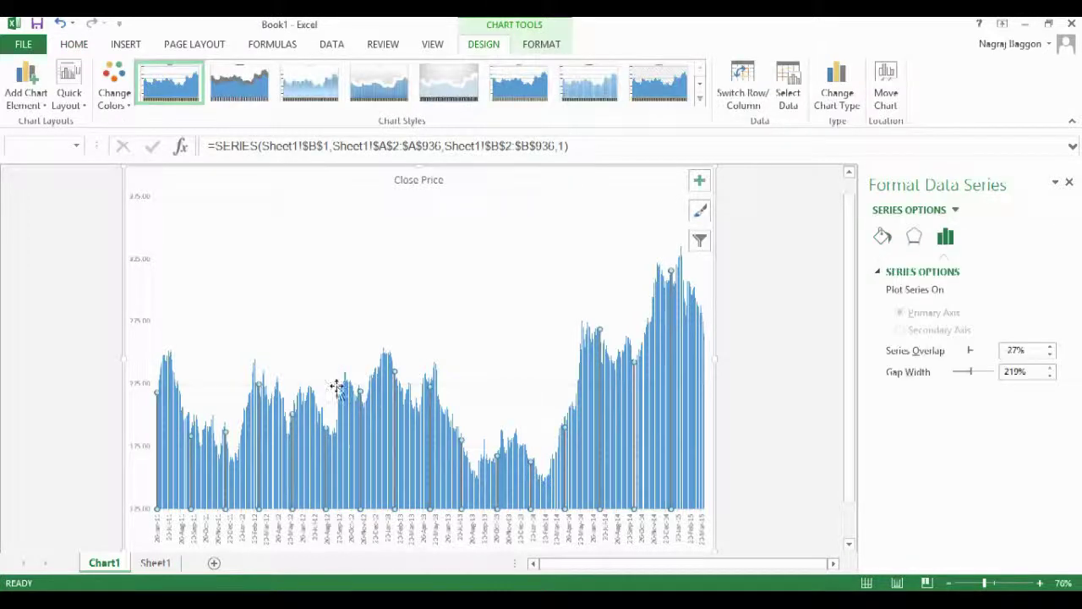
pyautogui.click(114, 78)
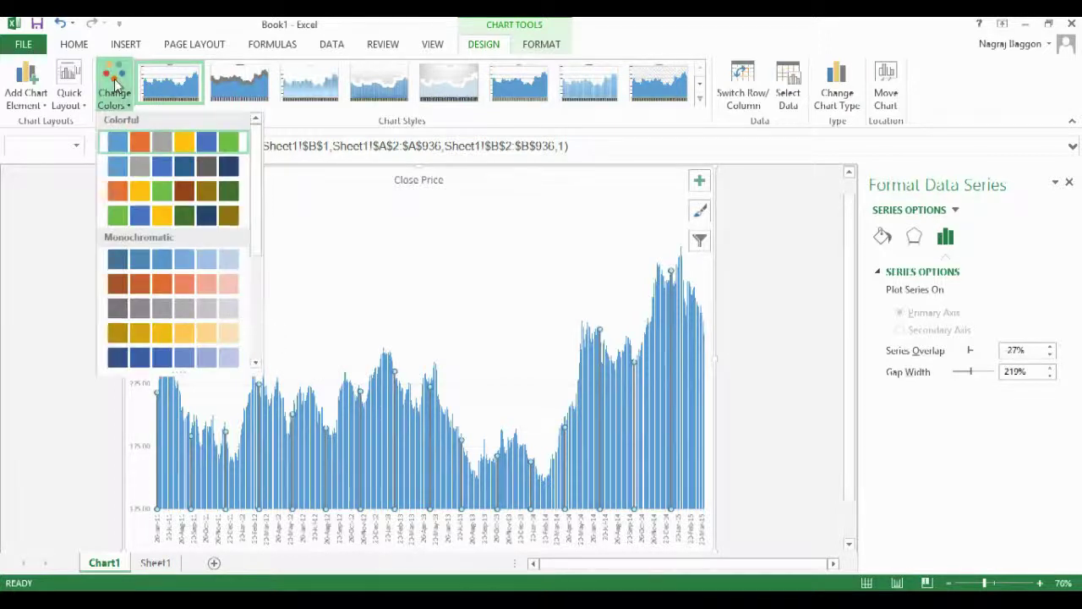
pyautogui.click(118, 194)
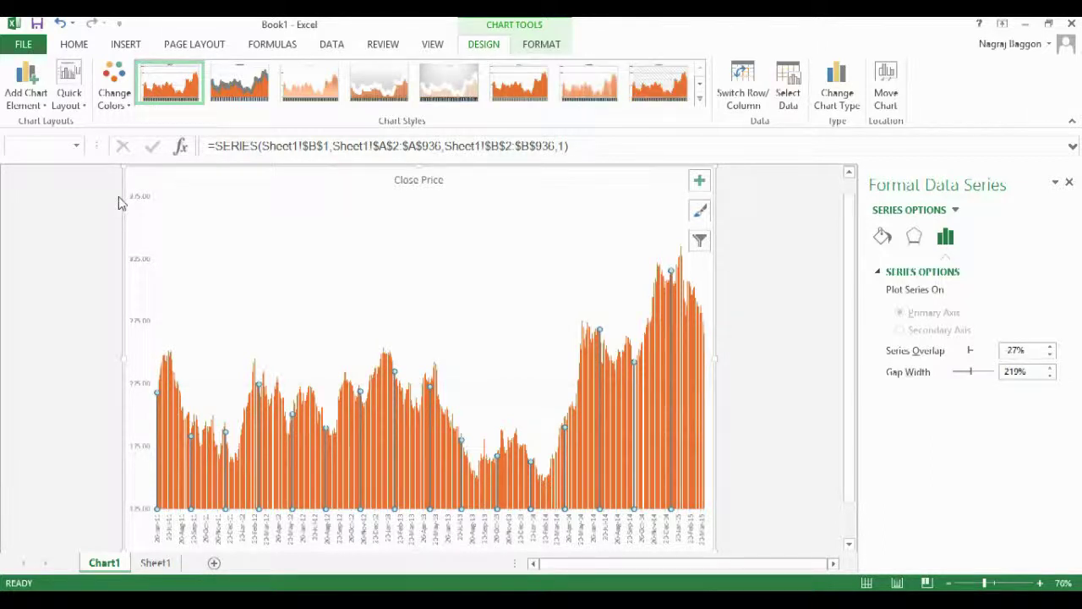
pyautogui.click(123, 101)
pyautogui.click(208, 195)
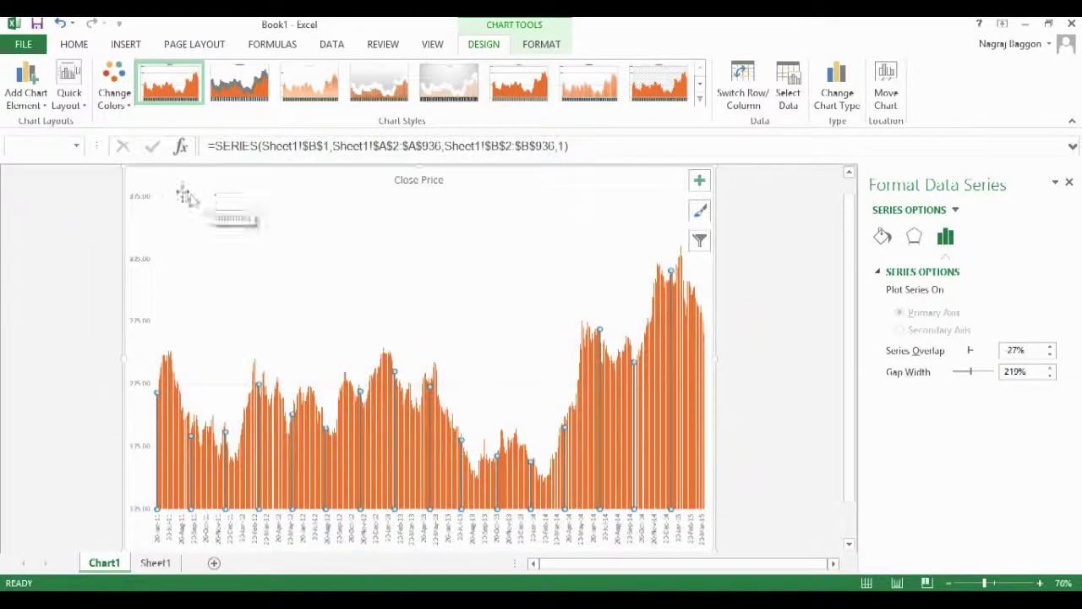
# Fill a single column near the start of the Close Price series with green.
pyautogui.click(185, 440)
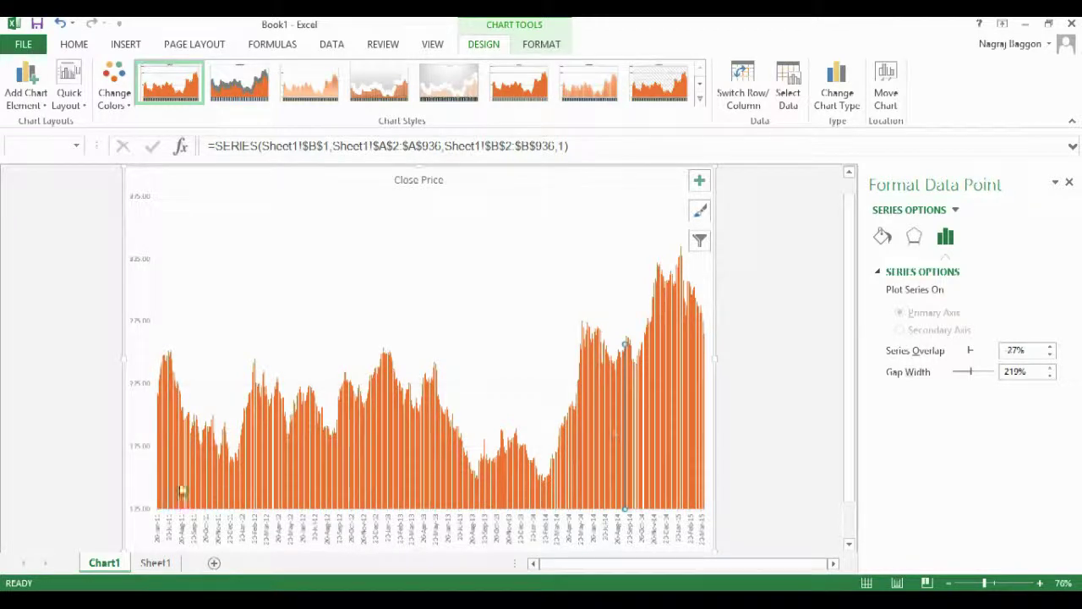
pyautogui.rightClick(181, 488)
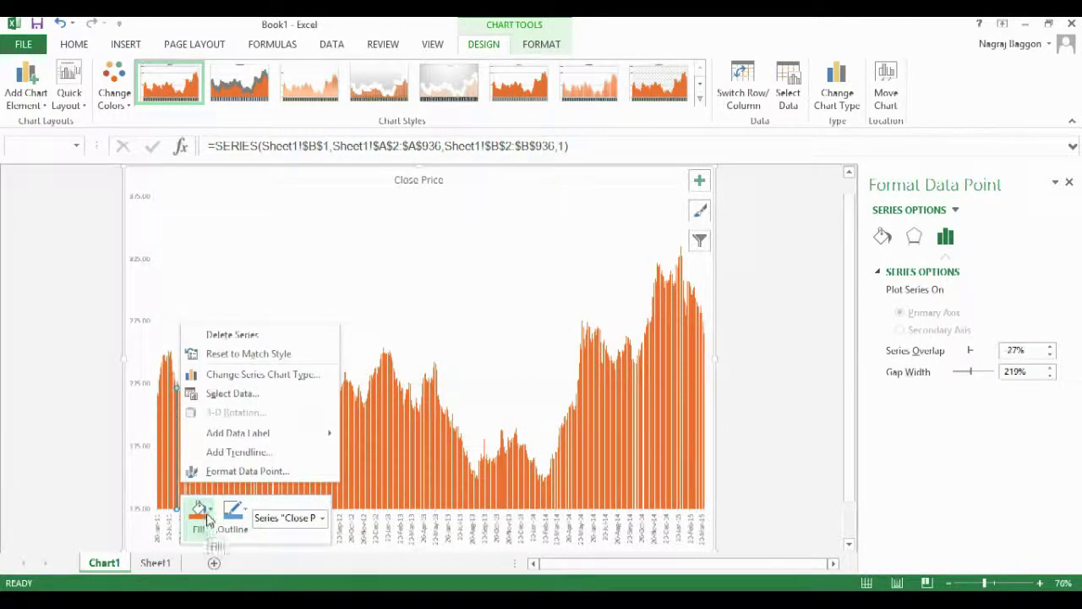
pyautogui.click(208, 510)
pyautogui.click(259, 392)
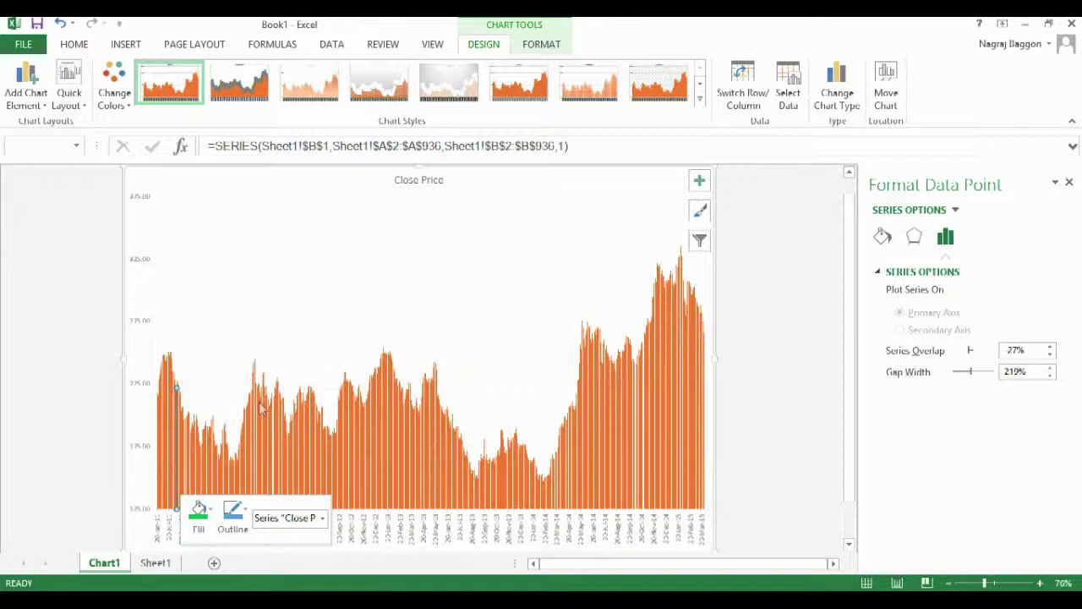
# Reapply the orange-led Colorful palette, then try the fifth and seventh chart styles and return to the first style.
pyautogui.click(196, 247)
pyautogui.click(116, 97)
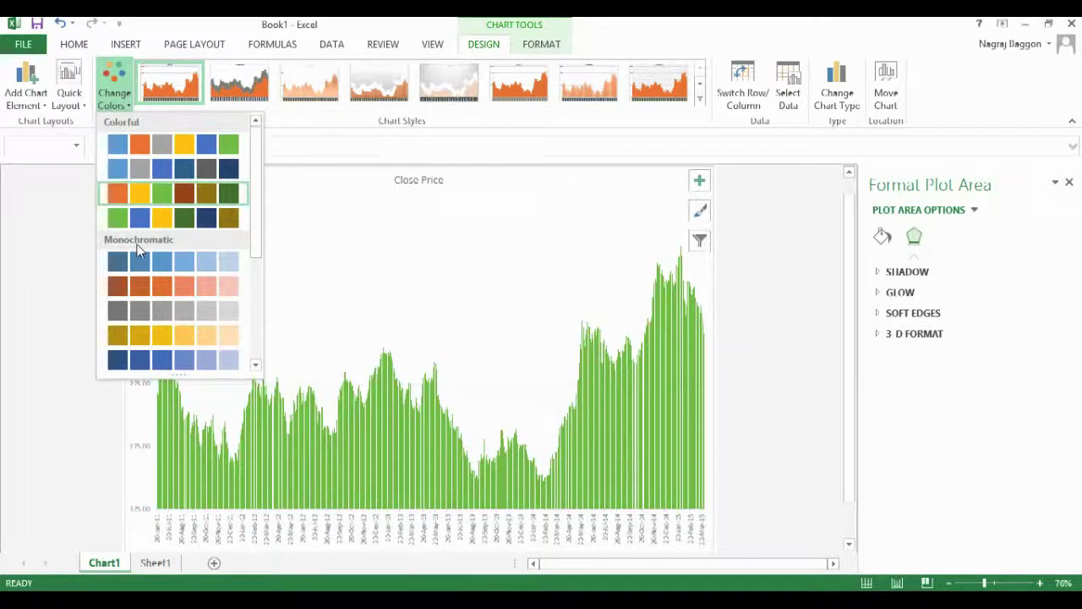
pyautogui.click(208, 194)
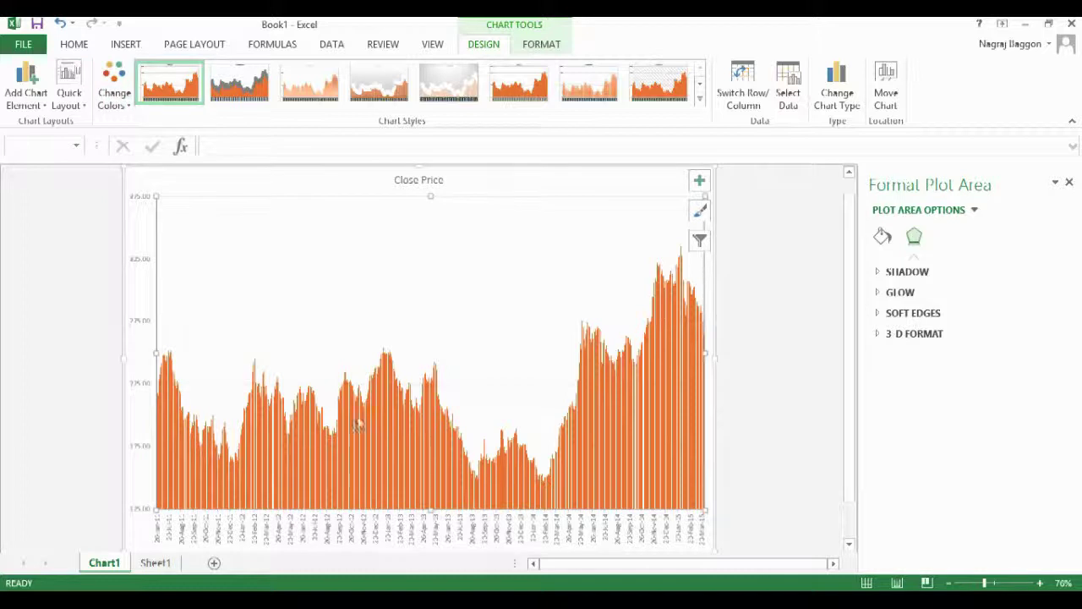
pyautogui.click(446, 89)
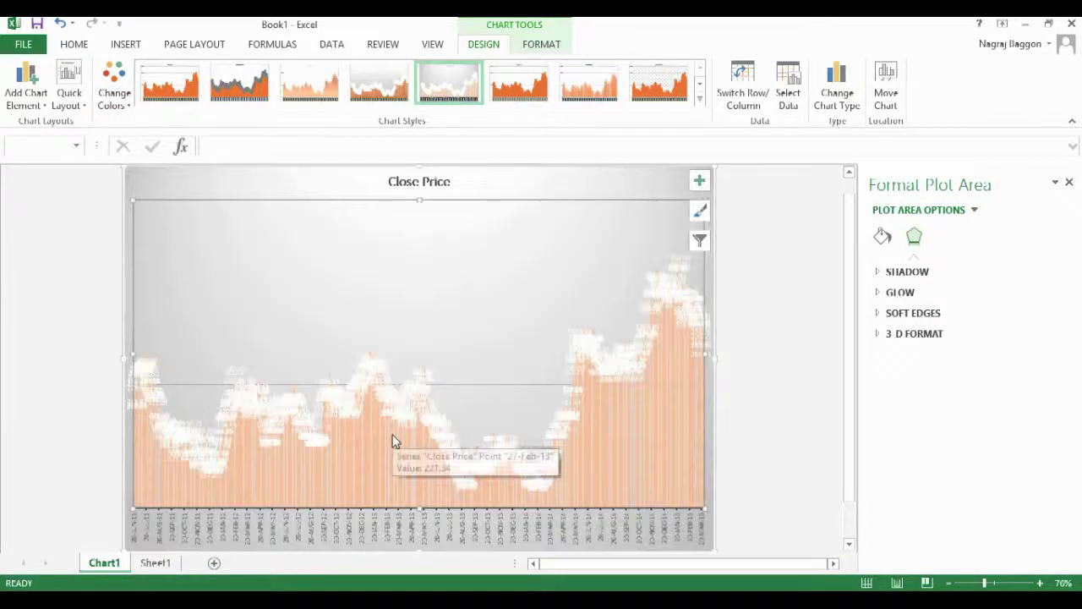
pyautogui.click(564, 90)
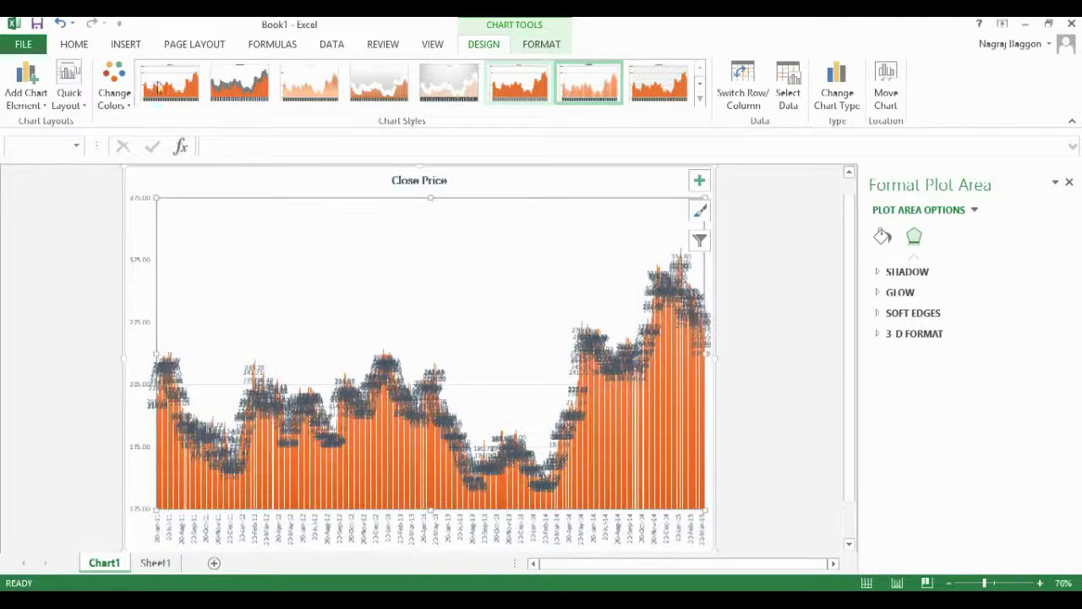
pyautogui.click(159, 88)
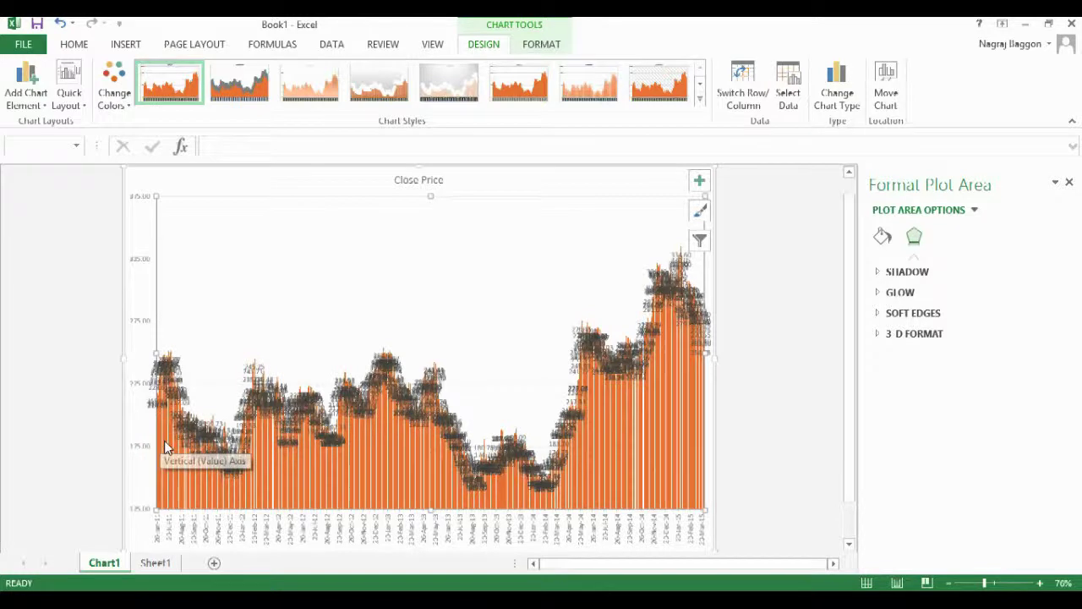
# Change the chart type of the Close Price chart from column to Line with Markers.
pyautogui.rightClick(175, 479)
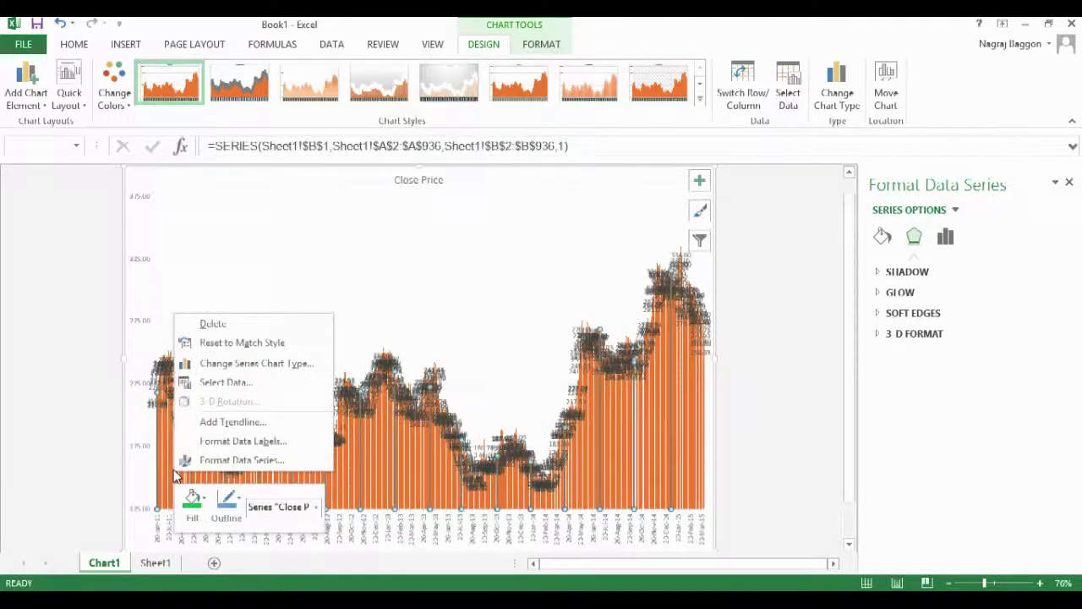
pyautogui.click(139, 180)
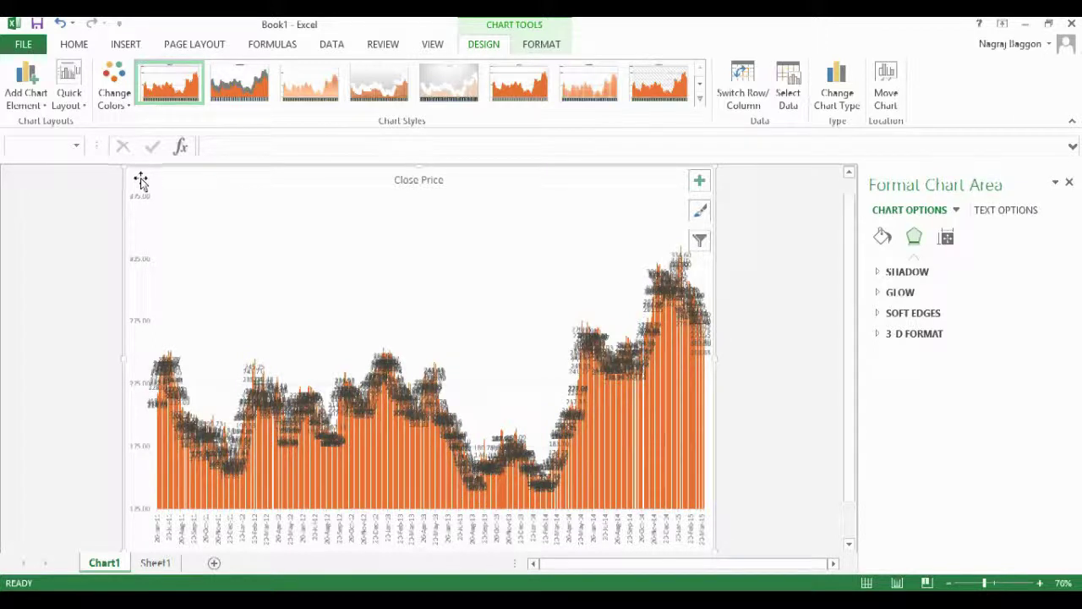
pyautogui.rightClick(142, 179)
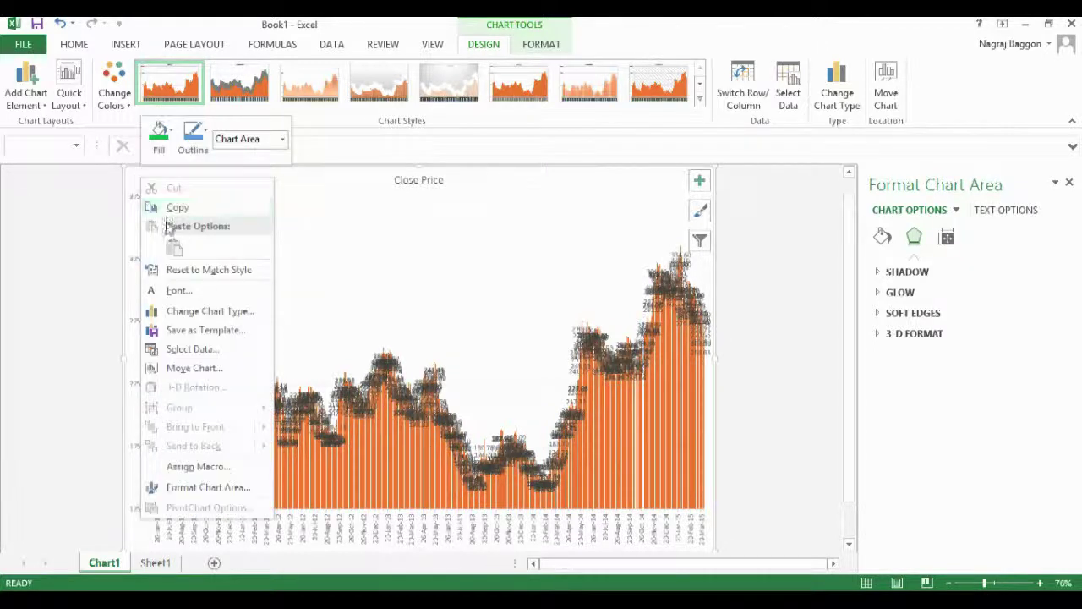
pyautogui.click(203, 312)
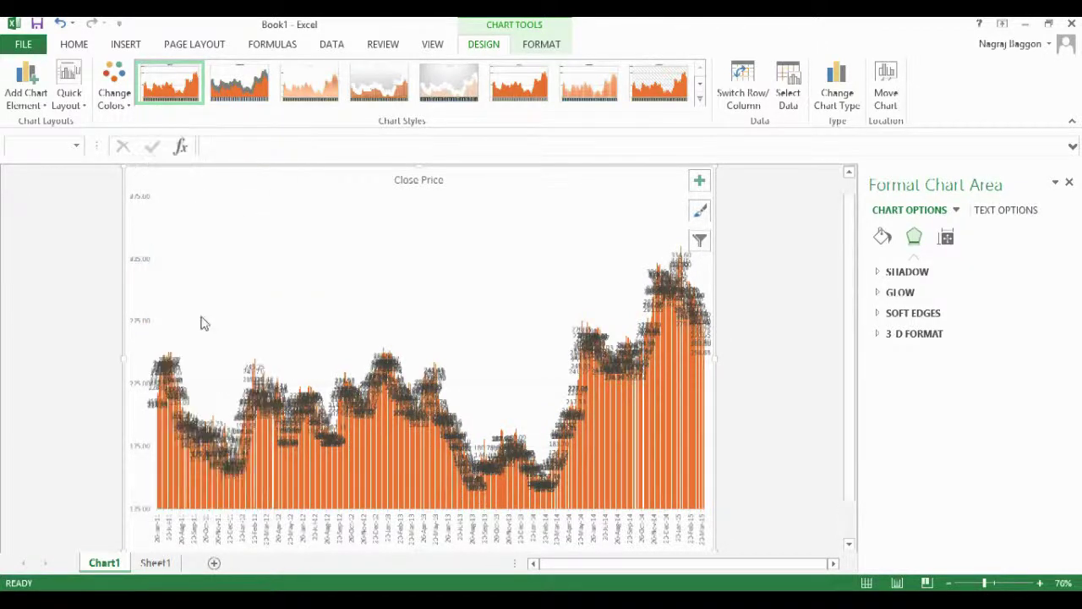
pyautogui.click(339, 188)
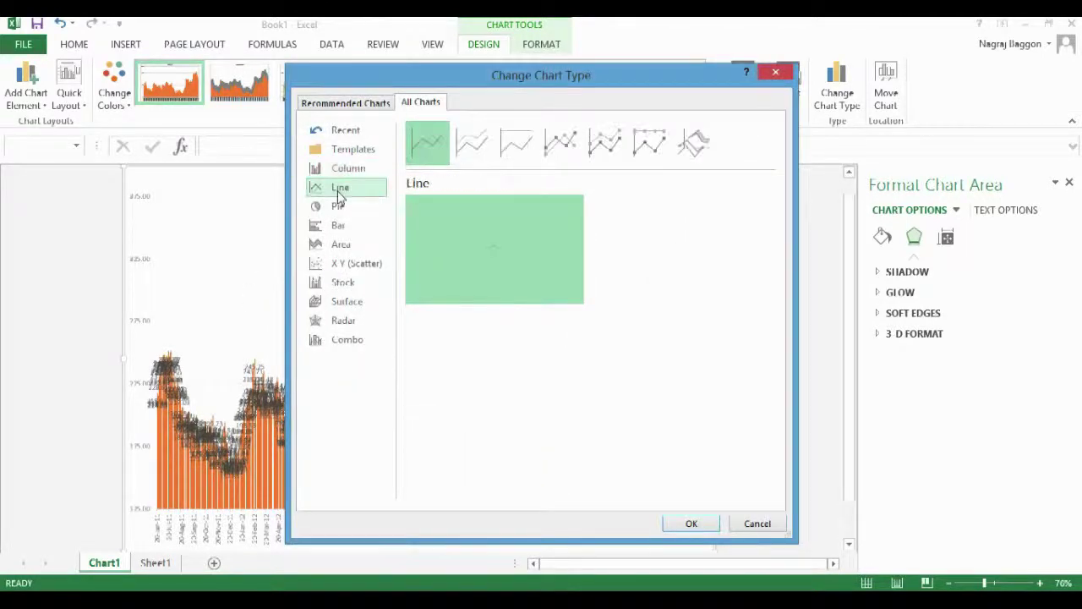
pyautogui.click(561, 144)
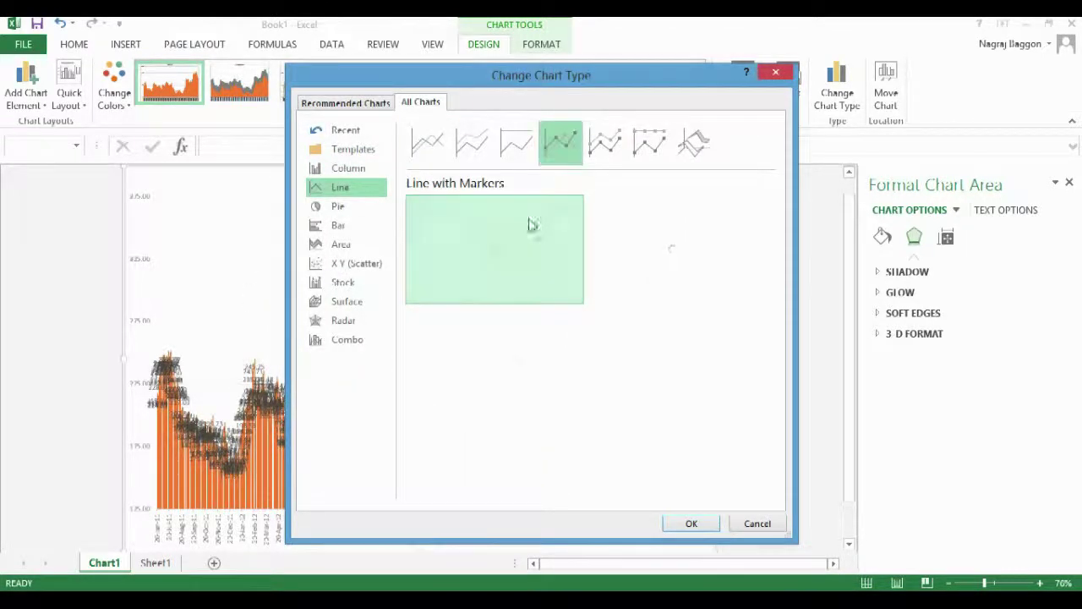
pyautogui.click(686, 524)
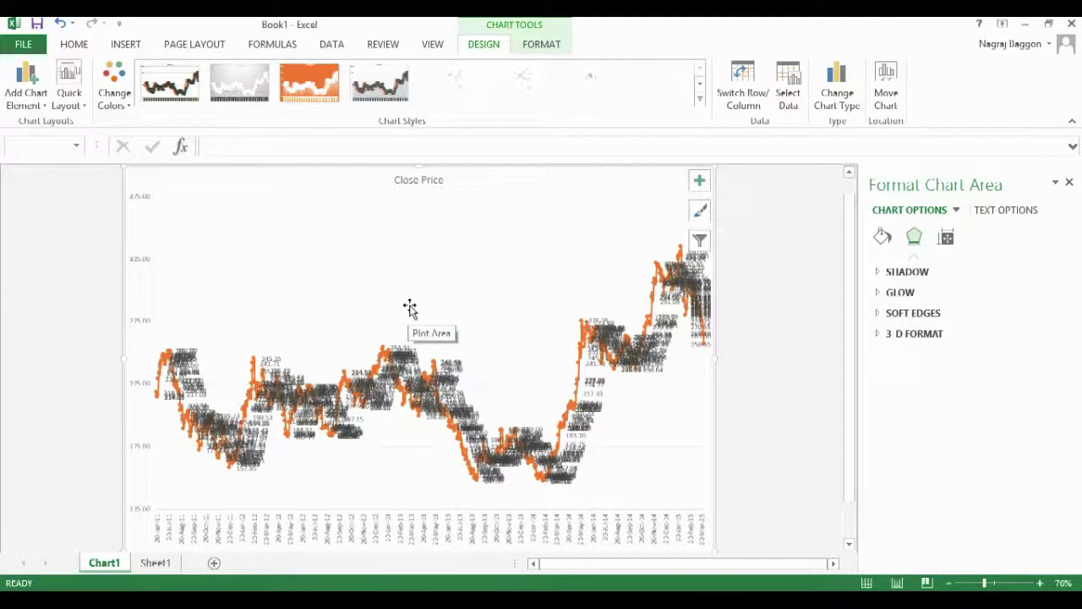
# Delete the data labels from the line chart and recolor it with the fourth Colorful palette, which starts with green.
pyautogui.click(186, 364)
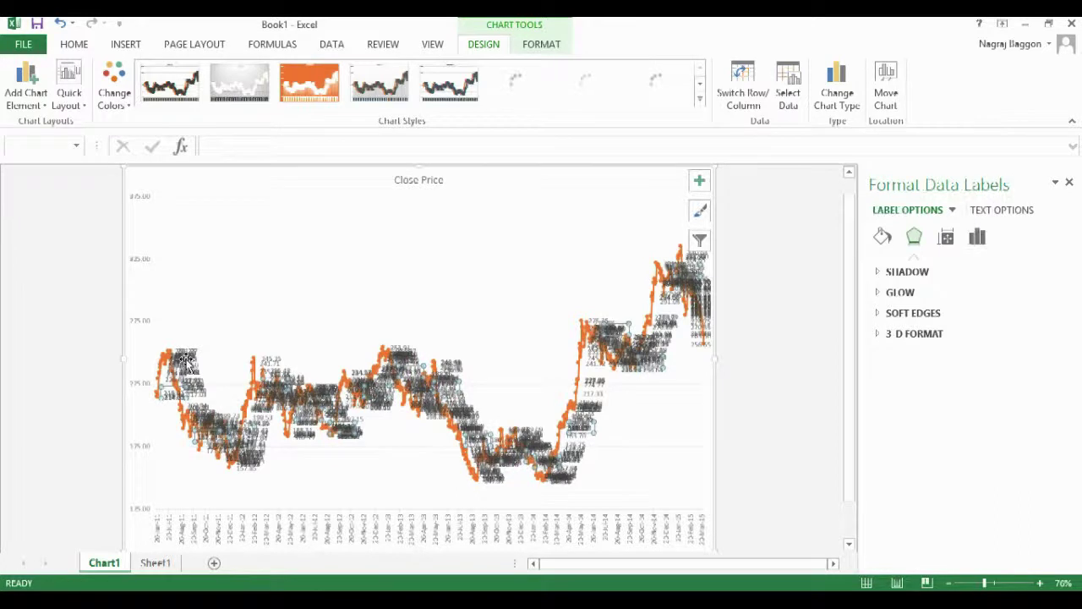
pyautogui.press('Delete')
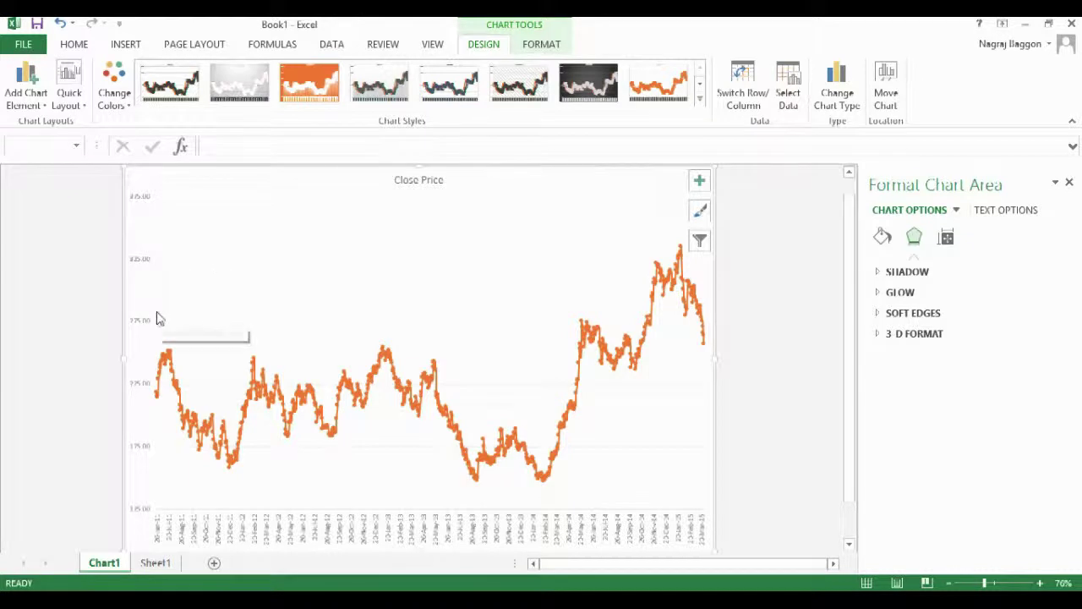
pyautogui.click(118, 93)
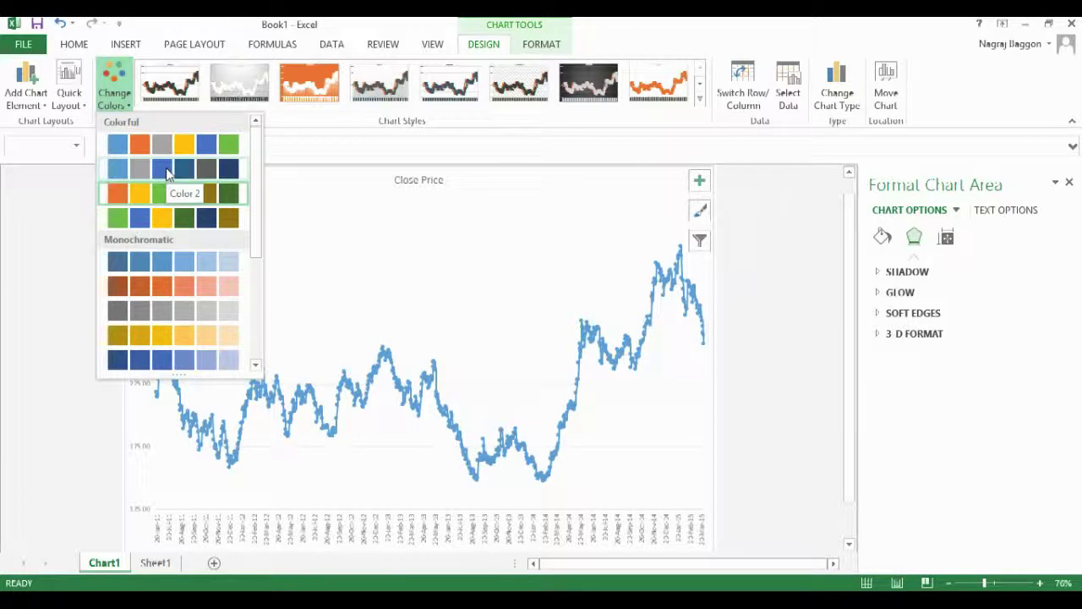
pyautogui.click(207, 219)
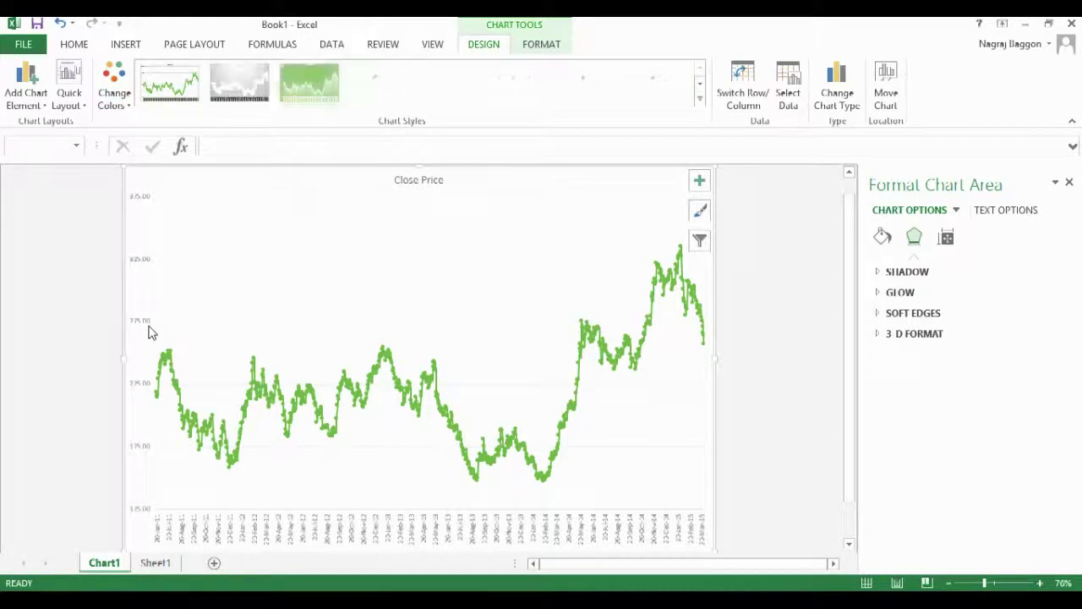
# Apply the chart style with the dark grey background to the Close Price line chart.
pyautogui.click(34, 306)
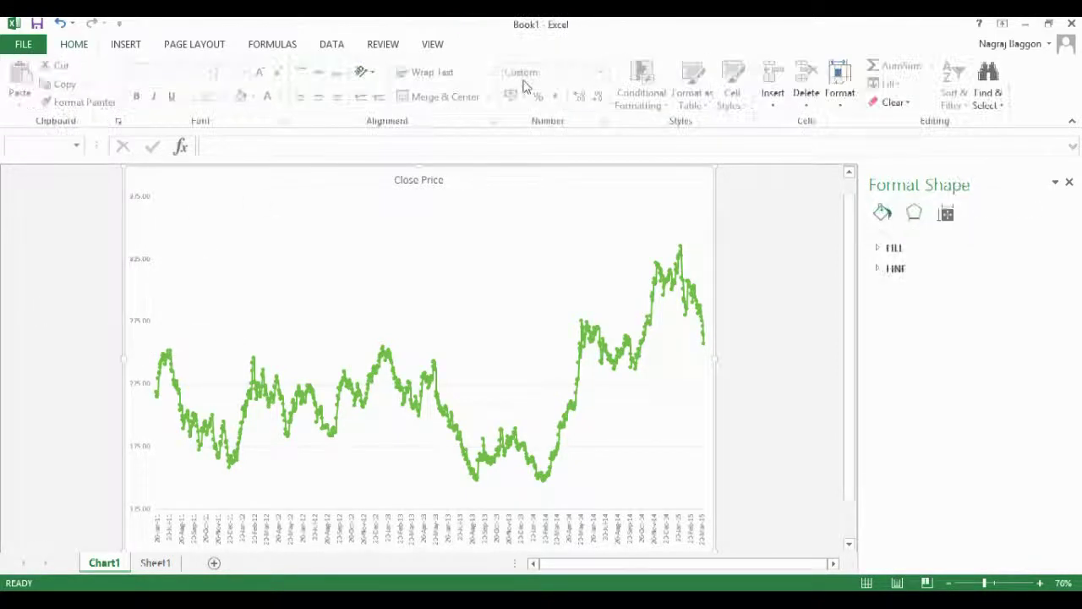
pyautogui.click(194, 287)
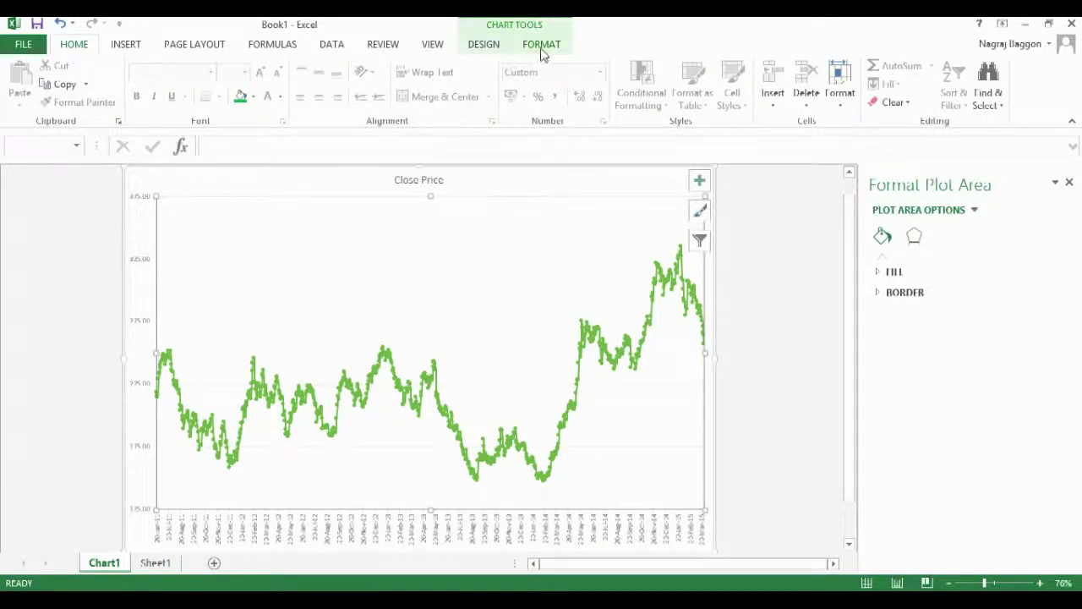
pyautogui.click(470, 45)
pyautogui.click(596, 83)
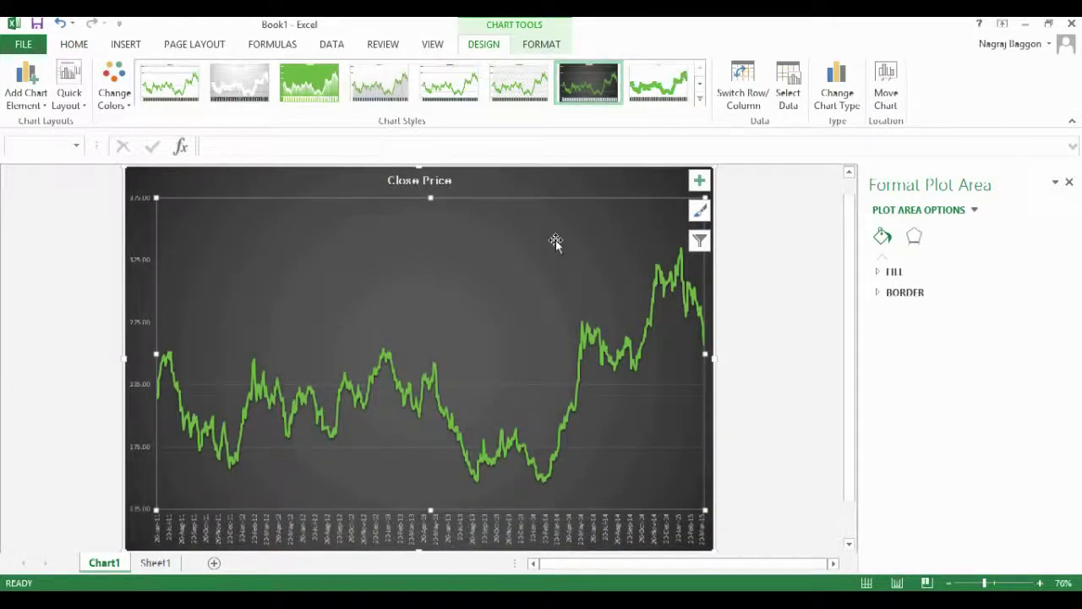
# Replace the chart title Close Price with SBIN.
pyautogui.click(418, 181)
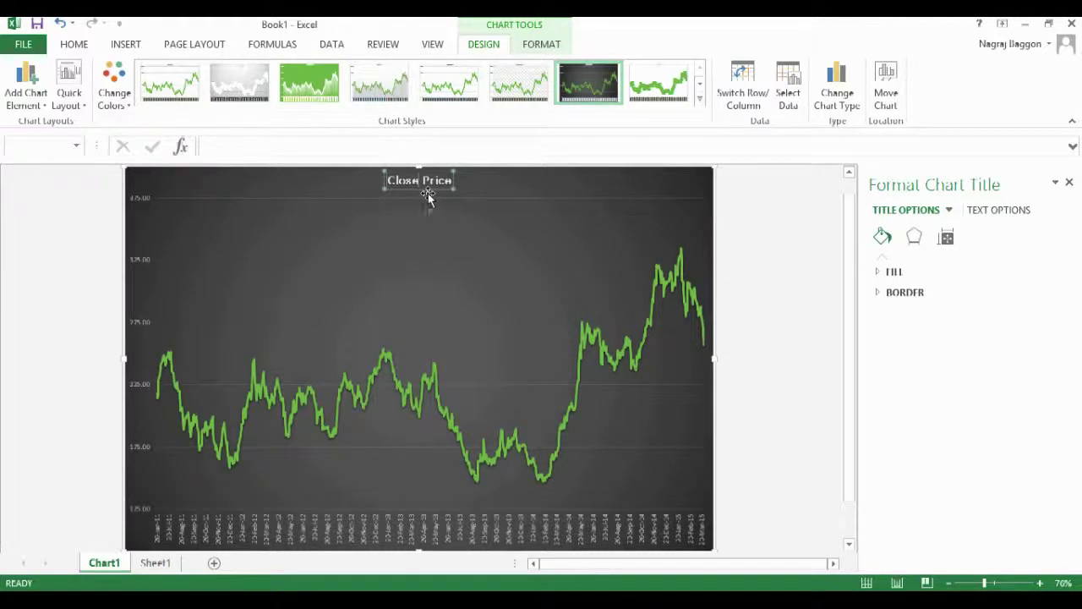
pyautogui.hotkey('ctrl', 'a')
pyautogui.write('sbin')
pyautogui.click(427, 193)
pyautogui.click(366, 215)
pyautogui.click(260, 183)
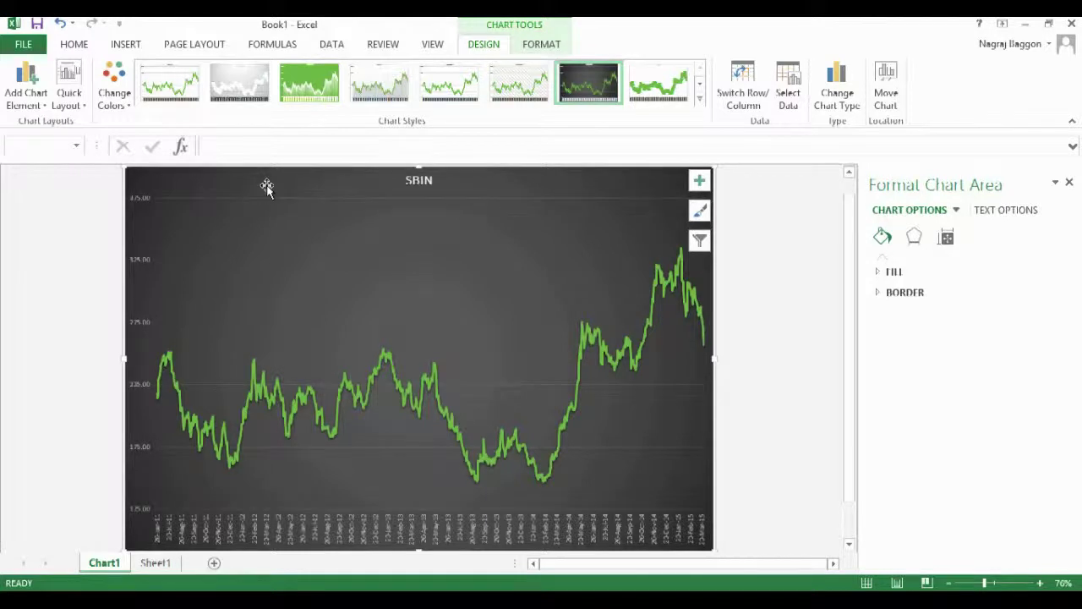
# Add a legend to the SBIN chart, then turn the axis titles on and off again.
pyautogui.click(699, 180)
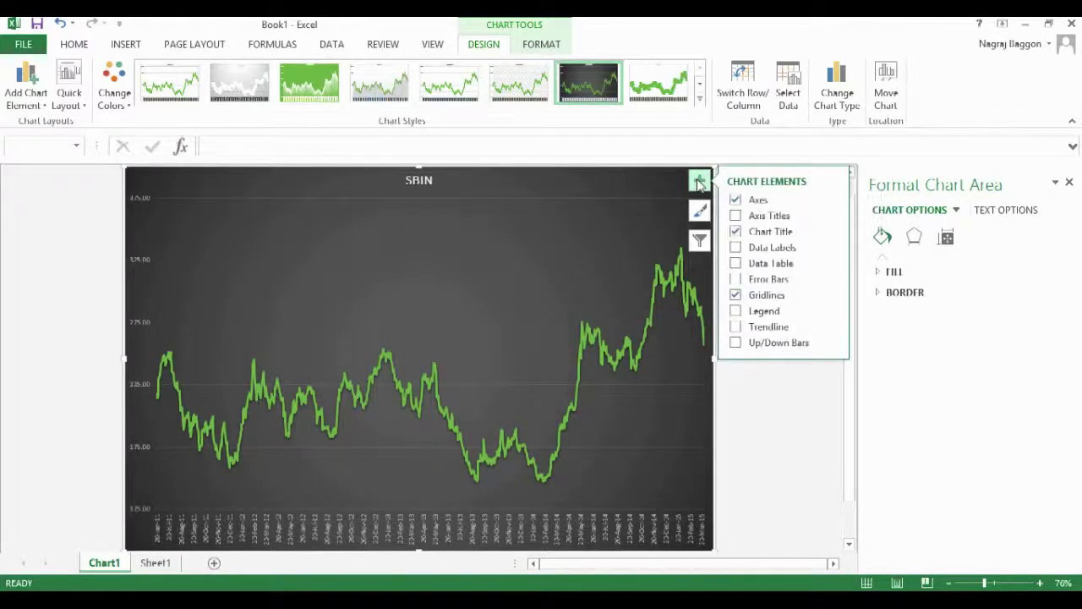
pyautogui.click(734, 311)
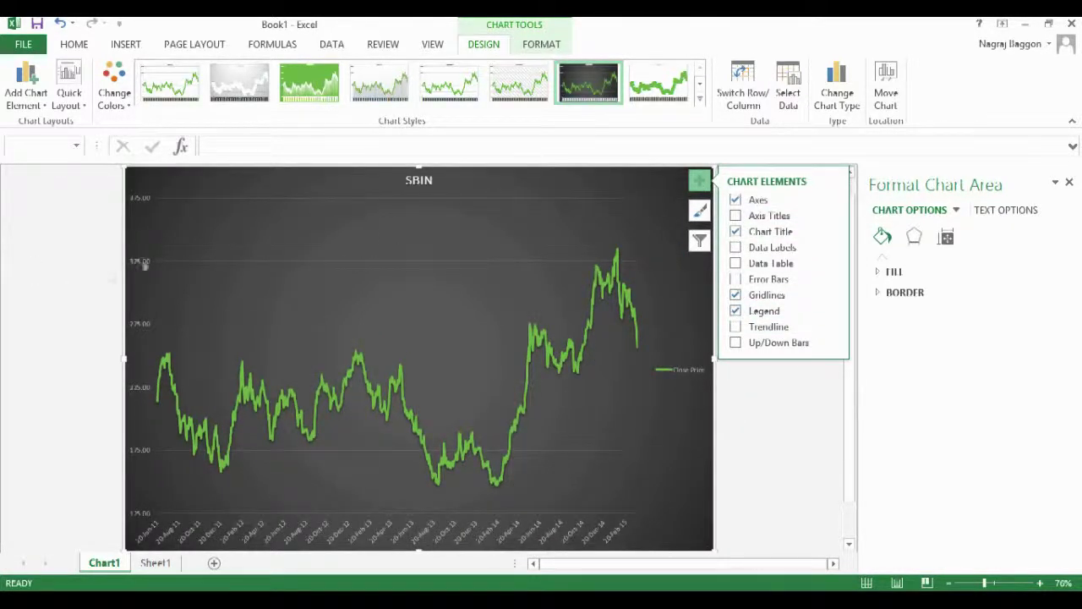
pyautogui.click(735, 215)
pyautogui.click(736, 215)
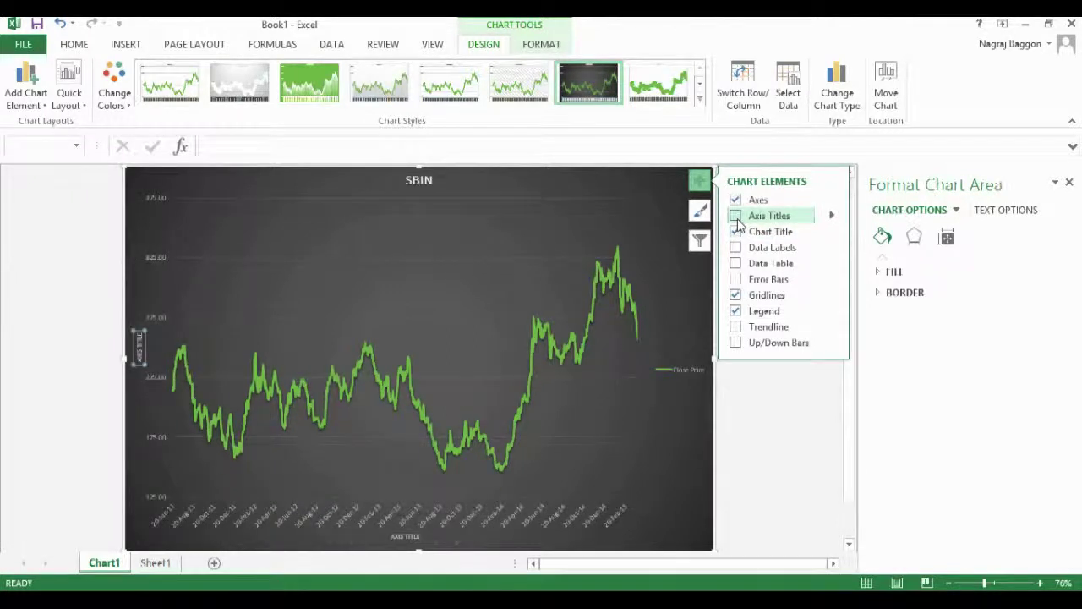
pyautogui.click(57, 372)
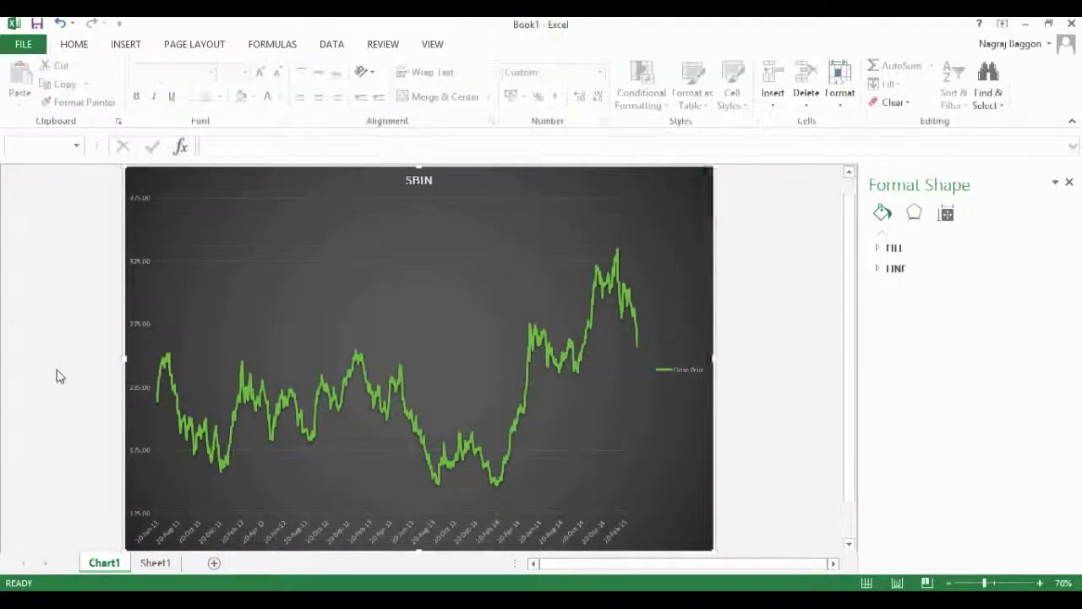
# Change the chart's source data range to =Sheet1!$A$1:$B$500.
pyautogui.click(183, 247)
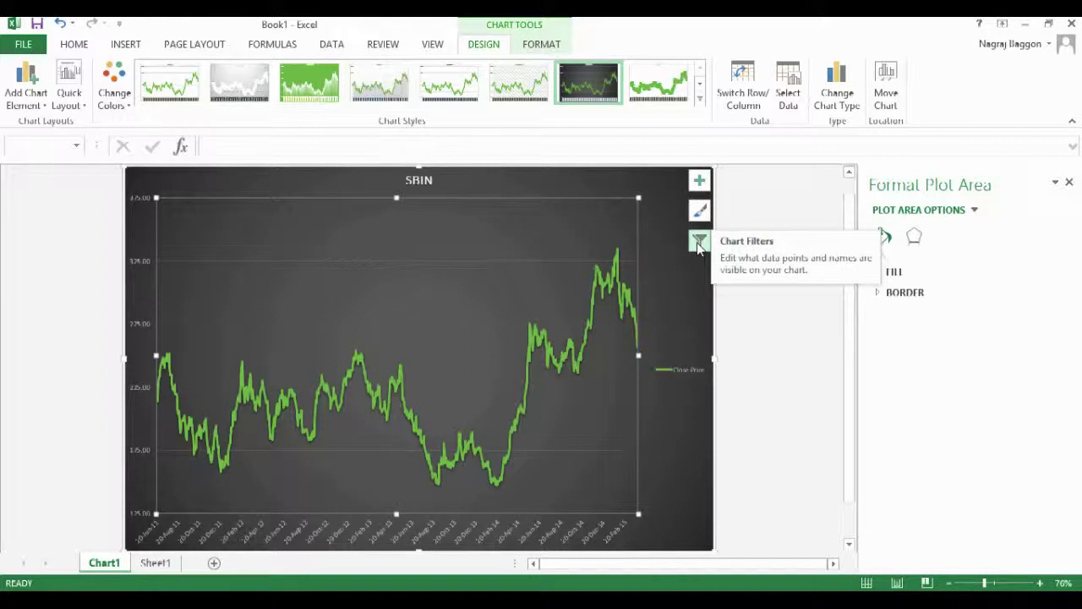
pyautogui.click(698, 244)
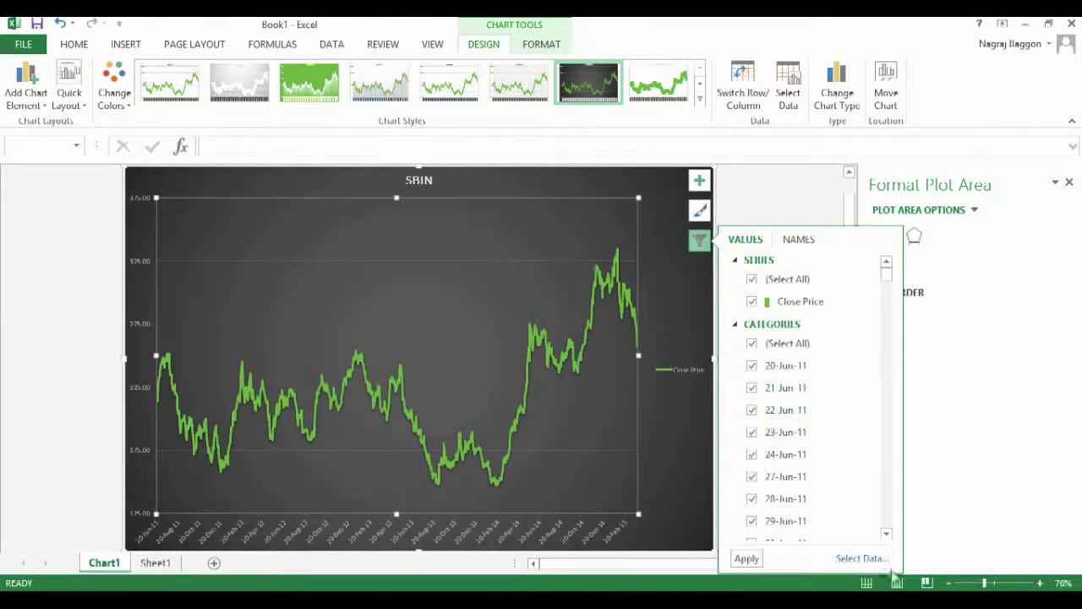
pyautogui.click(860, 557)
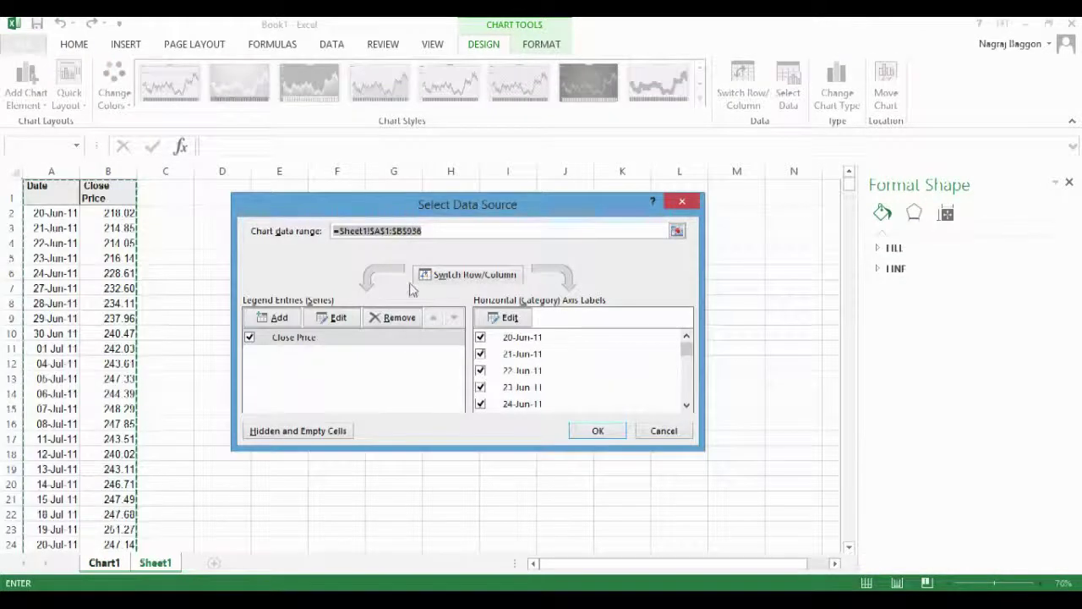
pyautogui.click(409, 230)
pyautogui.press('BackSpace')
pyautogui.press('BackSpace')
pyautogui.write('500')
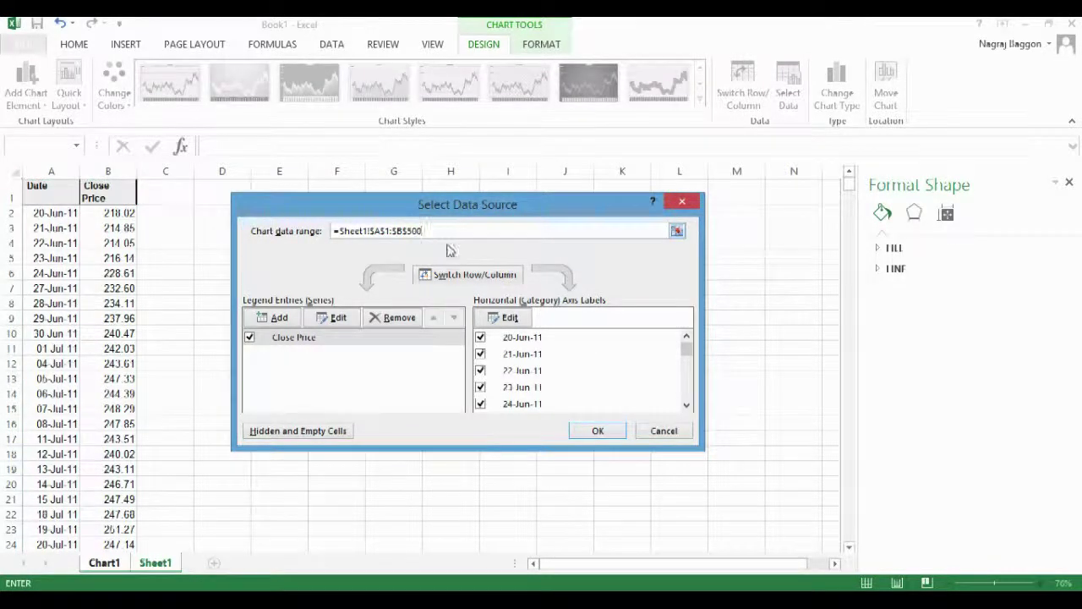
pyautogui.click(580, 431)
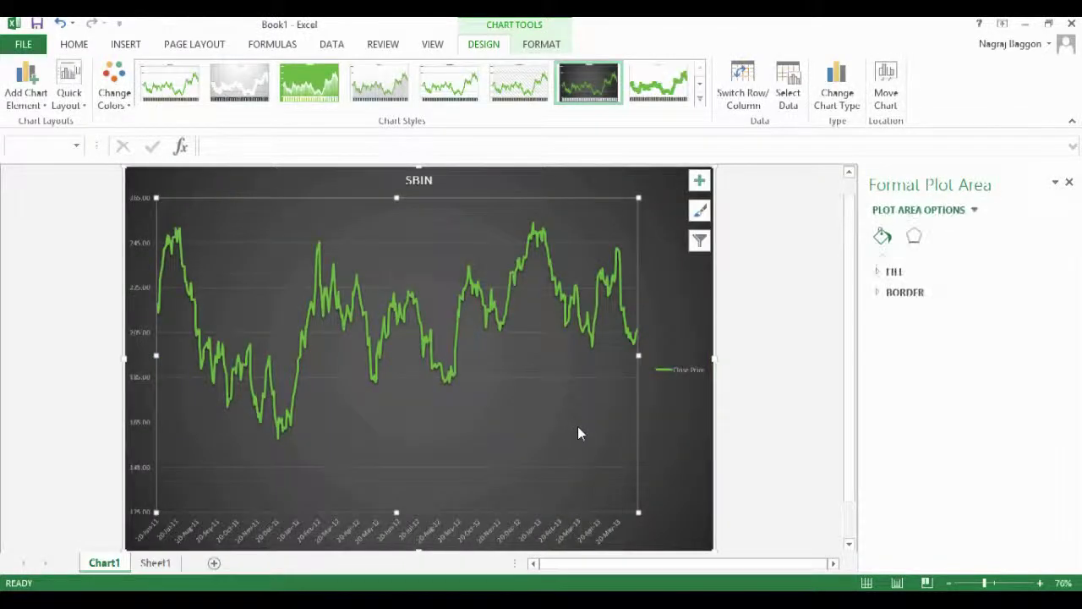